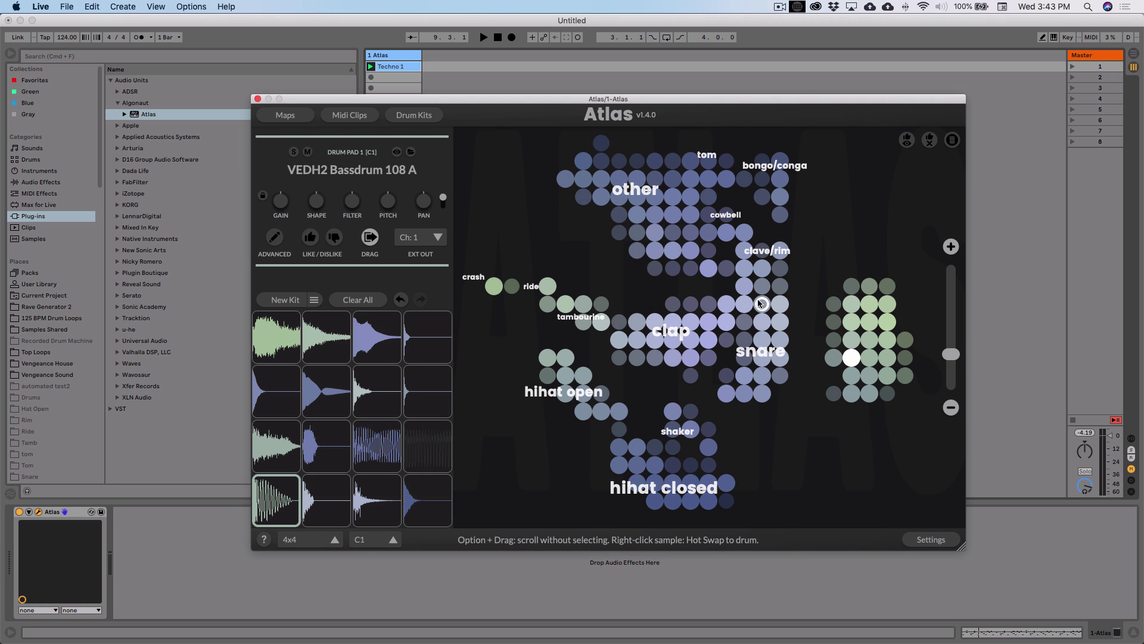
Step: Audition neighbouring samples around the snare and clap groups on the sample map
mouse_move(761, 304)
left_mouse_down()
mouse_move(763, 288)
mouse_move(779, 307)
mouse_move(765, 328)
left_mouse_up()
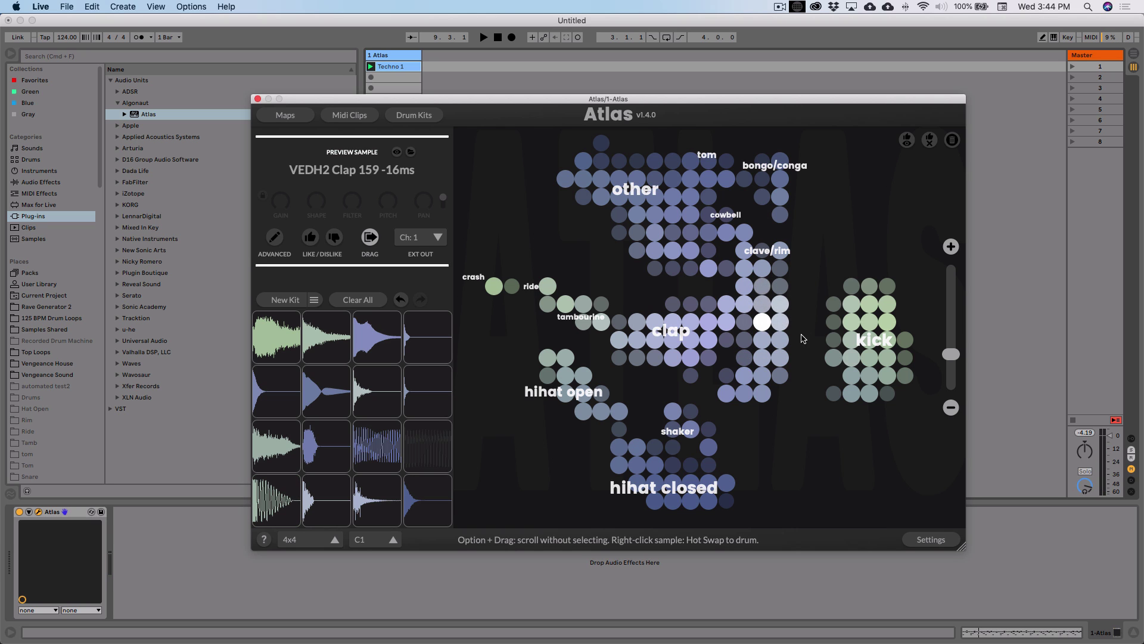
scroll(802, 339, "up", 10)
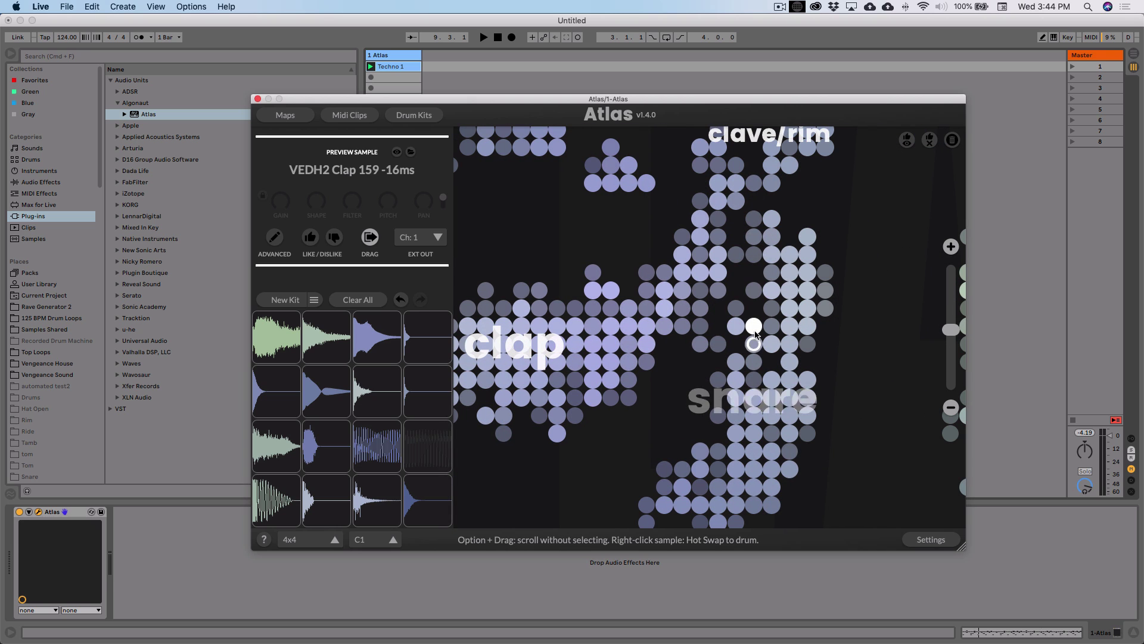
left_click(755, 331)
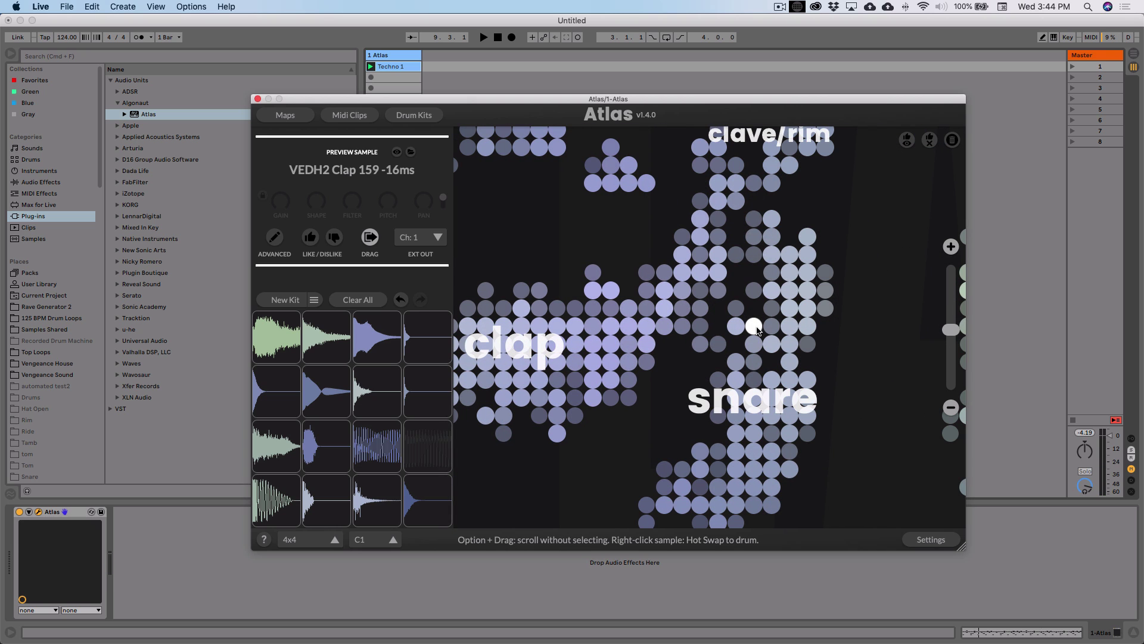
mouse_move(755, 328)
left_mouse_down()
mouse_move(789, 326)
mouse_move(772, 272)
mouse_move(682, 290)
mouse_move(611, 344)
mouse_move(771, 344)
mouse_move(772, 398)
left_mouse_up()
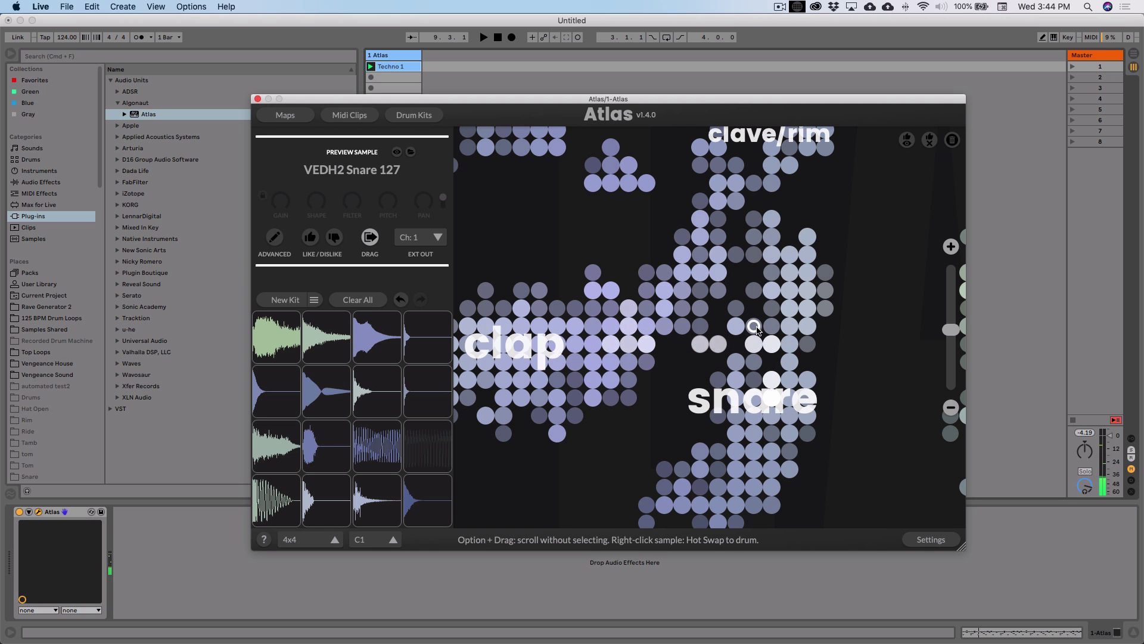
left_click_drag(754, 327, 772, 326)
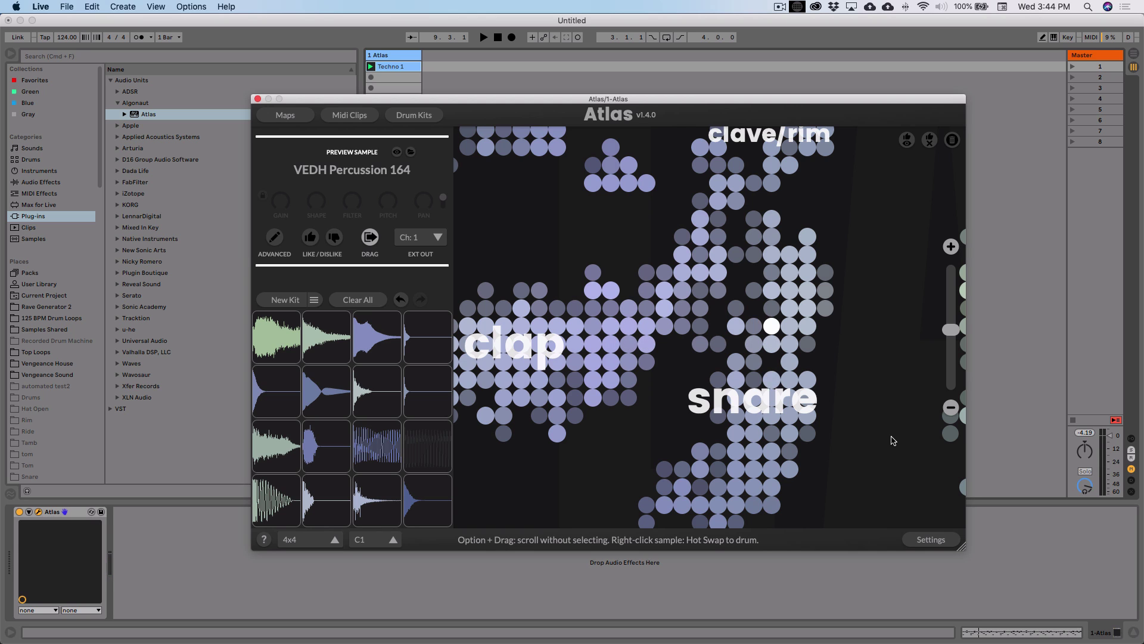
Step: Examine the Shortcut Keys section of the plug-in settings, including the Play current map selection and Hot-swap assignments, and return to the map
left_click(921, 539)
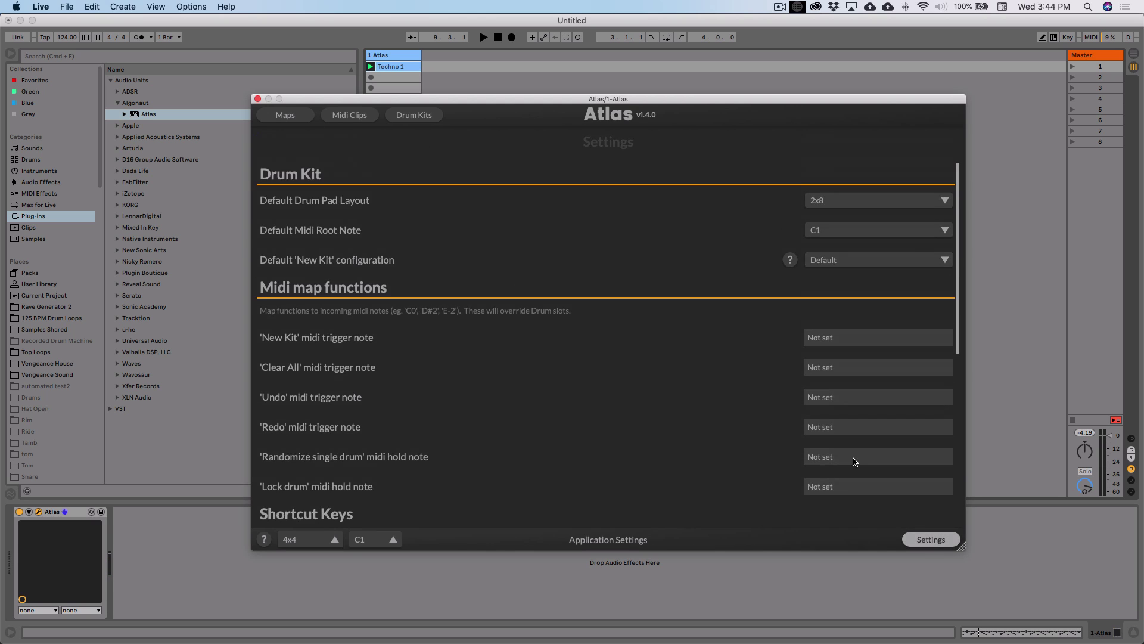
scroll(831, 468, "down", 4)
scroll(816, 381, "down", 3)
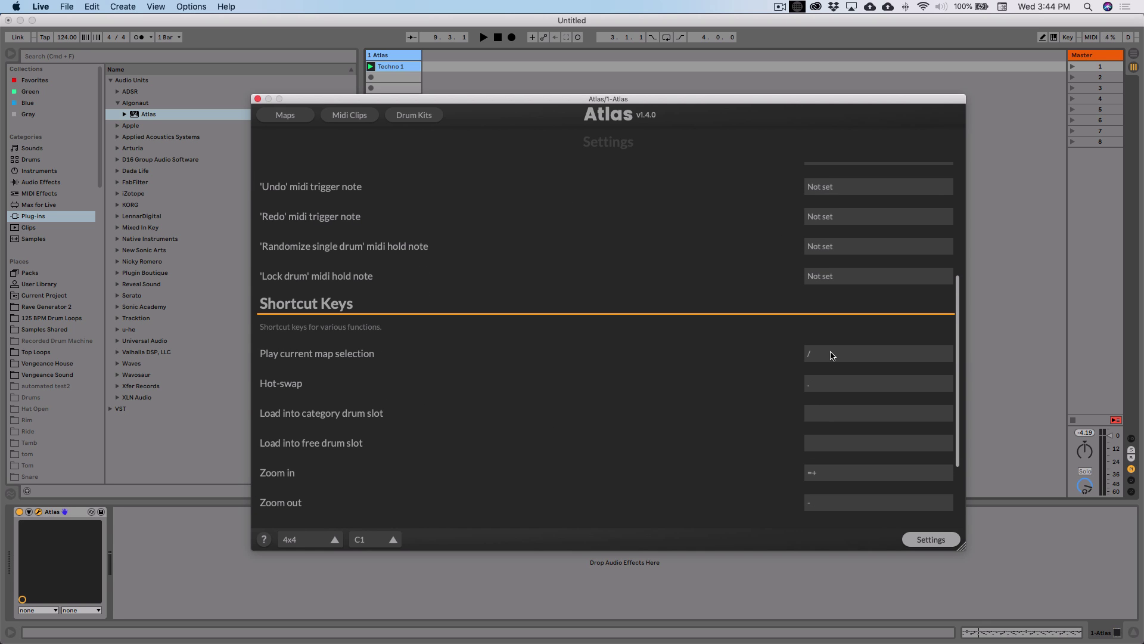
left_click(831, 354)
left_click(829, 384)
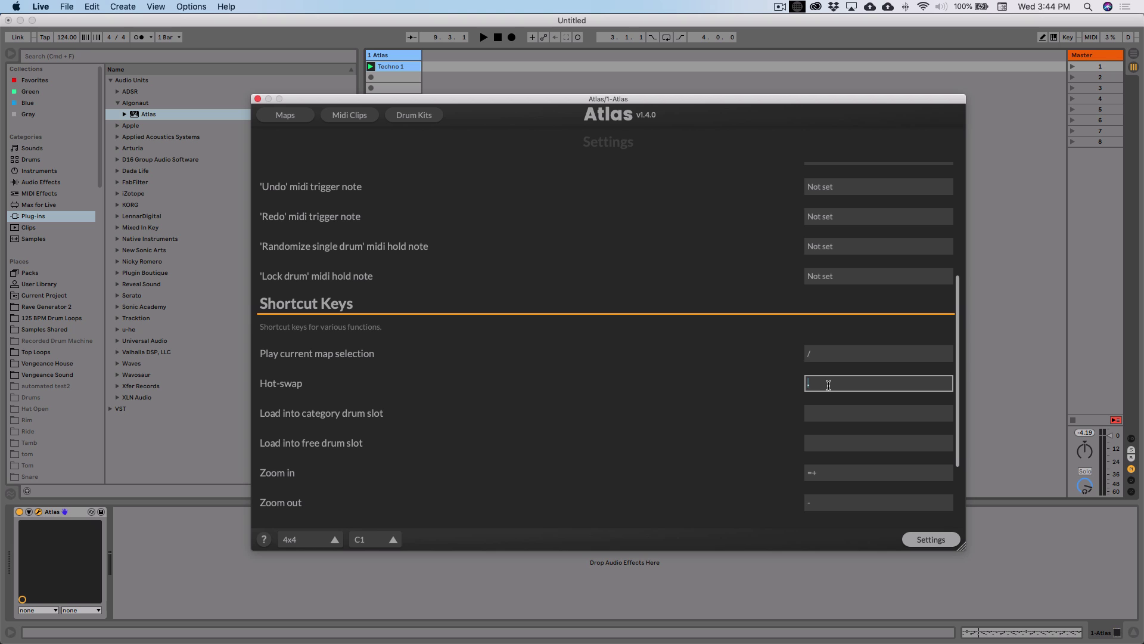
left_click(925, 539)
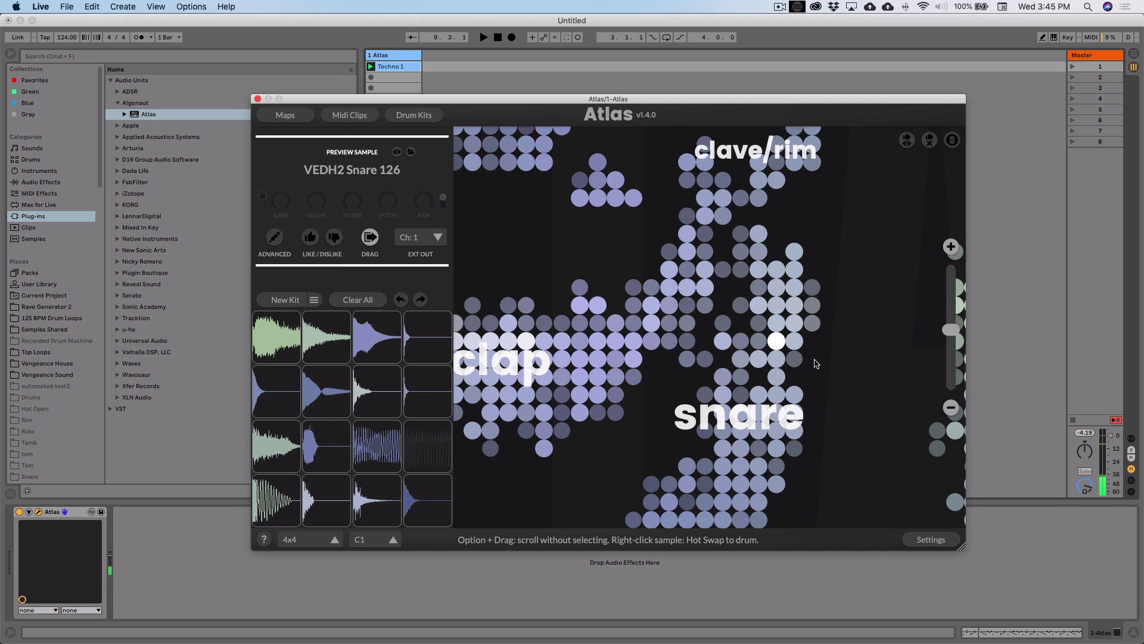
Step: Step through map samples one by one from the snare area toward the clap group, and audition the clap drum pad
key("Up")
key("Up")
key("Left")
key("Left")
key("Left")
key("Left")
key("Left")
key("Left")
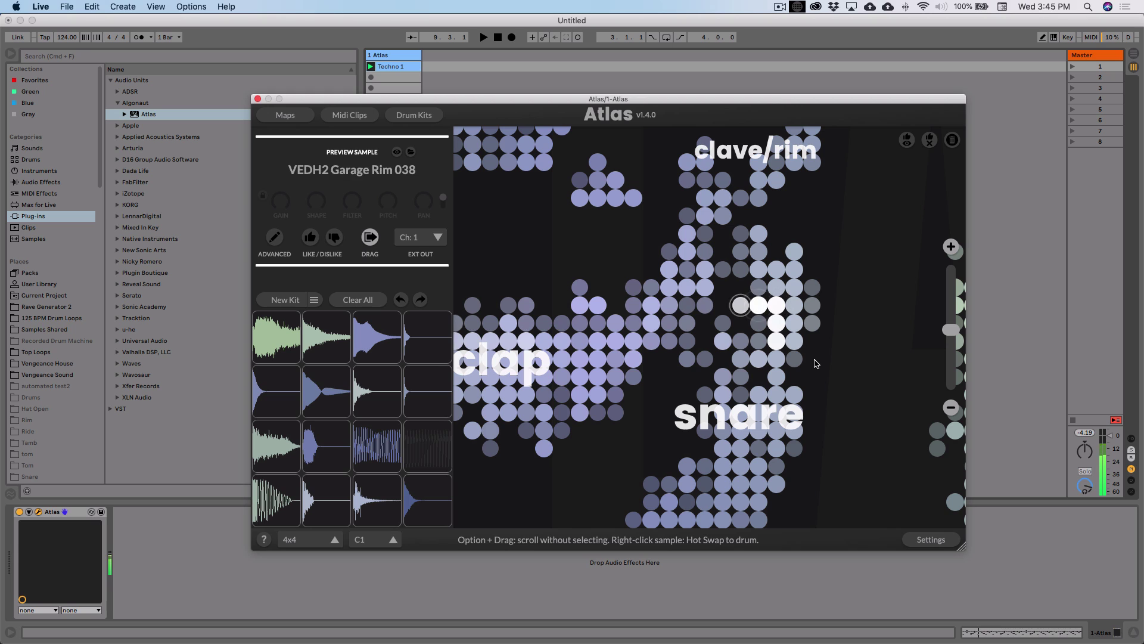
key("Down")
key("Up")
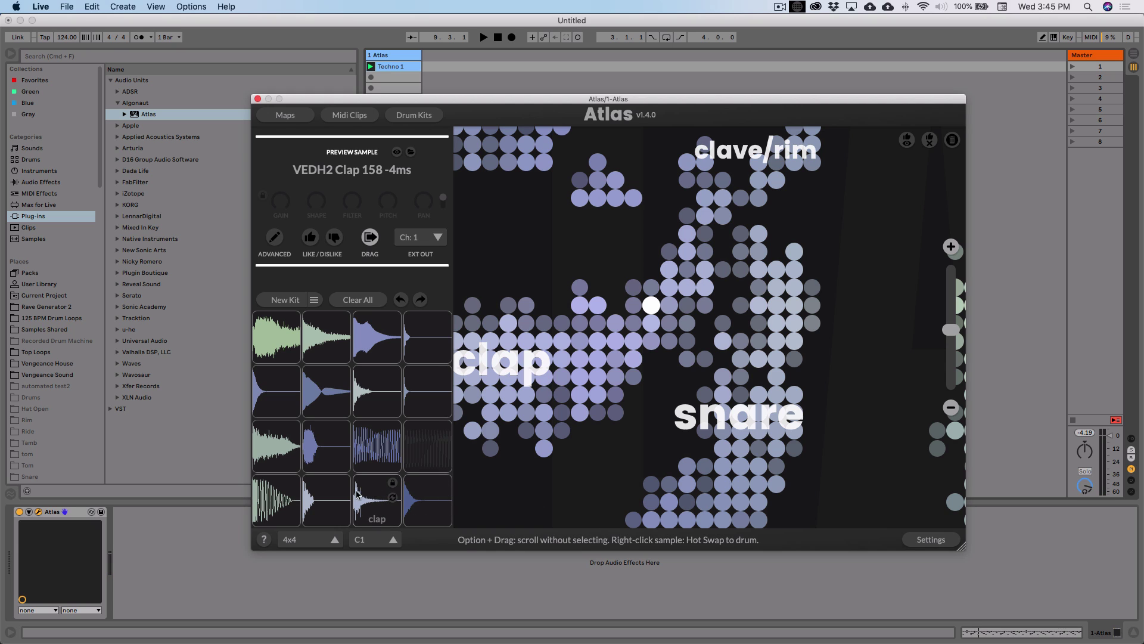
left_click(373, 506)
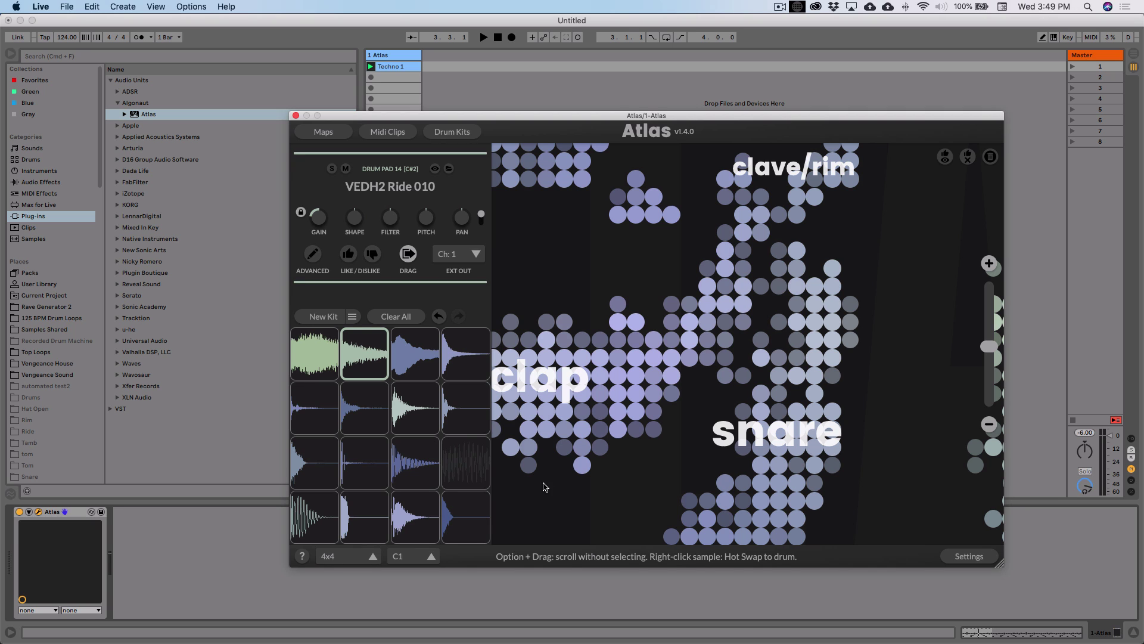
Step: Audition the ride drum pad, and play the Techno 1 clip with its MIDI notes shown before stopping playback
left_click(358, 359)
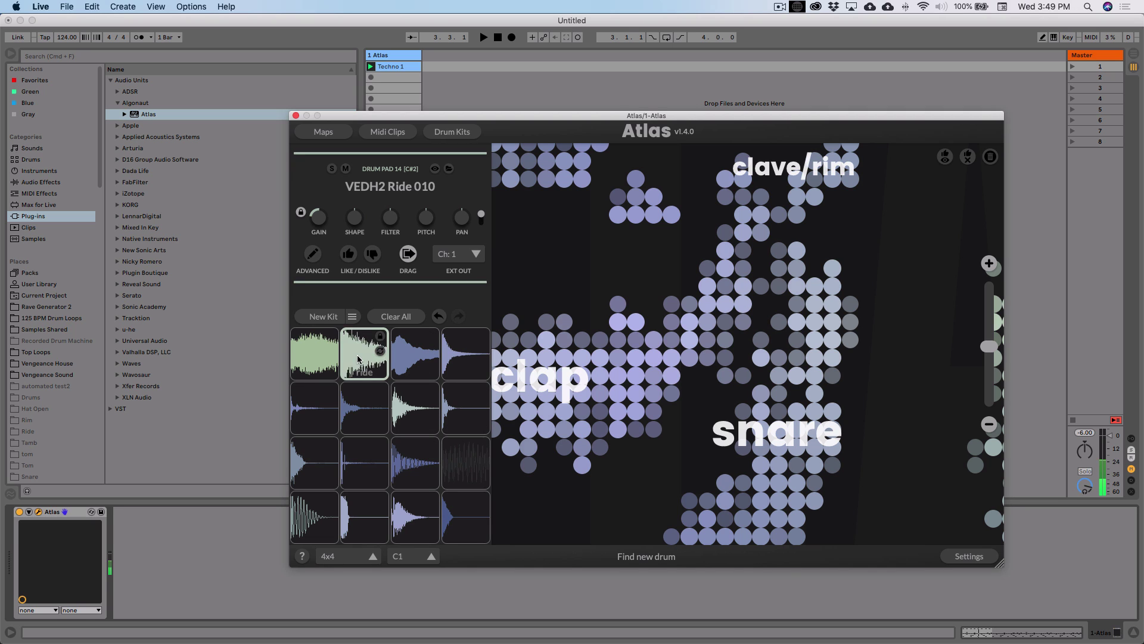
key("shift+Tab")
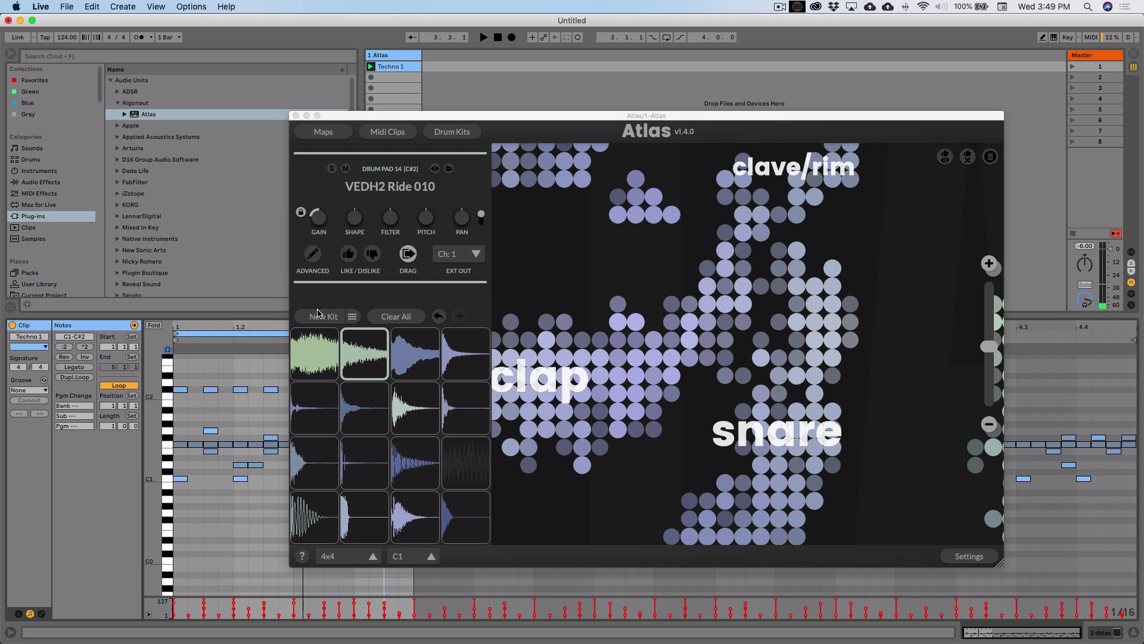
left_click(370, 66)
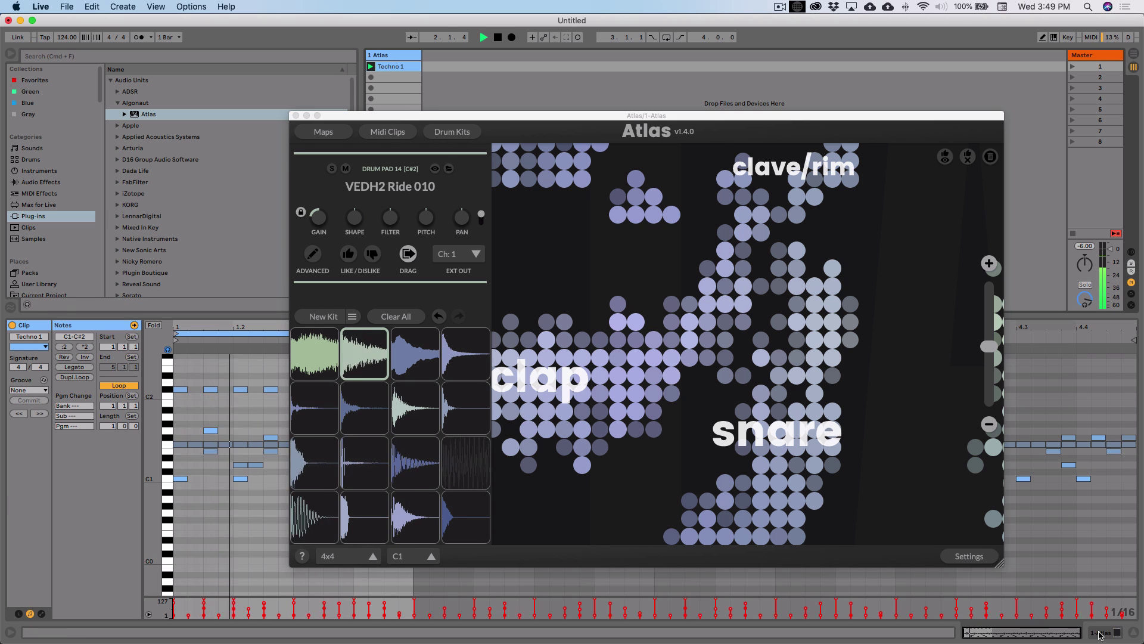
key("space")
Step: Return to the device view and add the ride pad's Shape parameter to the Atlas device's configurable parameters
key("shift+Tab")
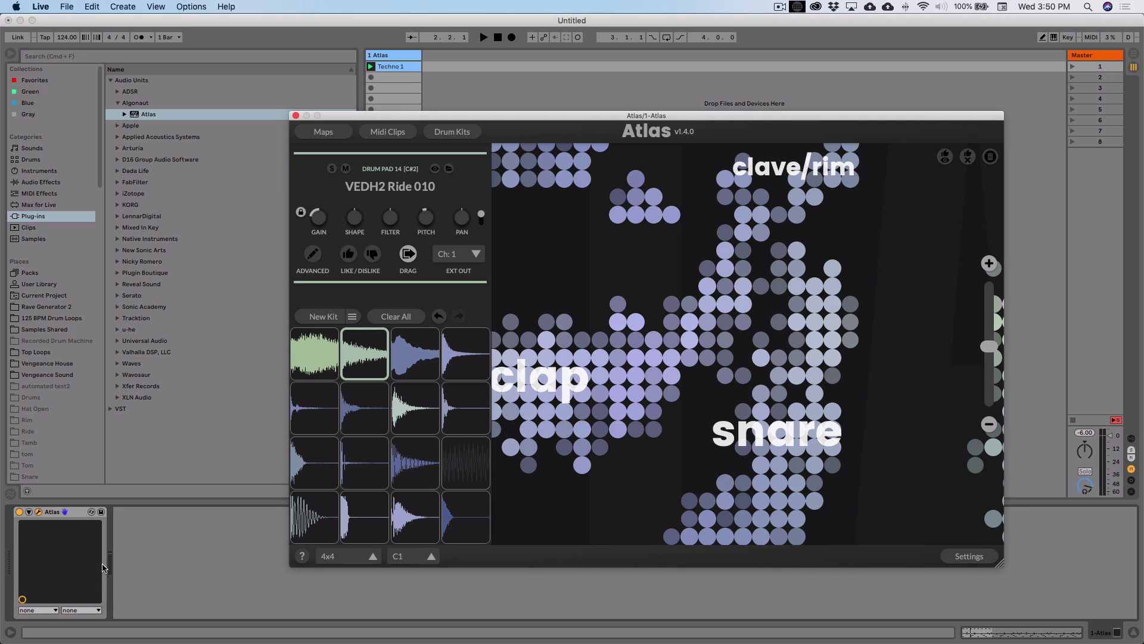
left_click(28, 511)
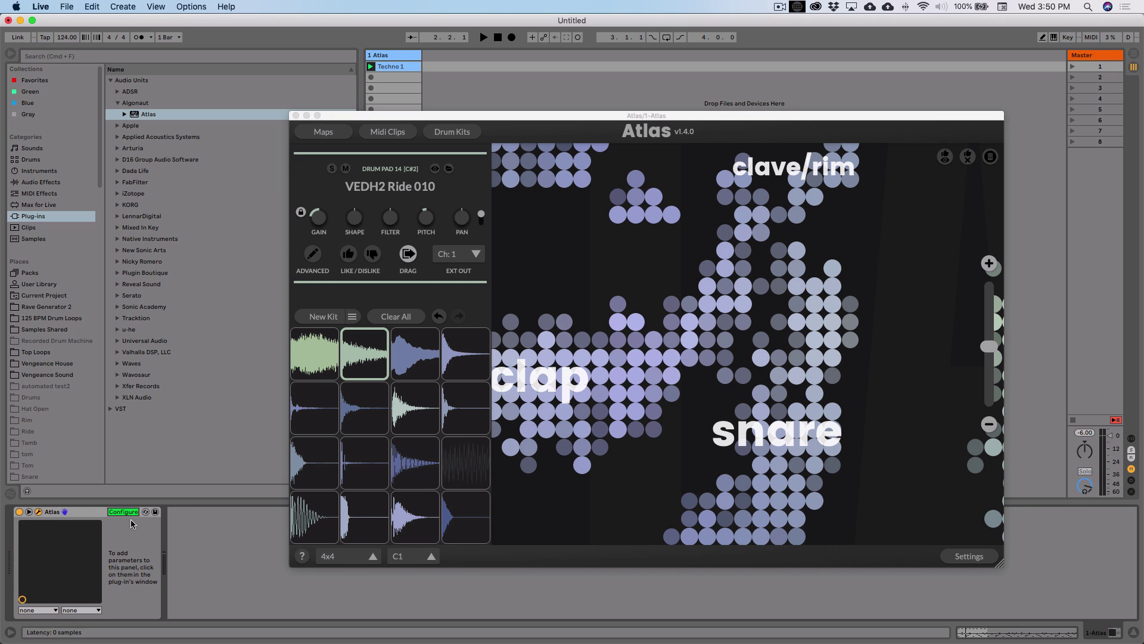
left_click(354, 218)
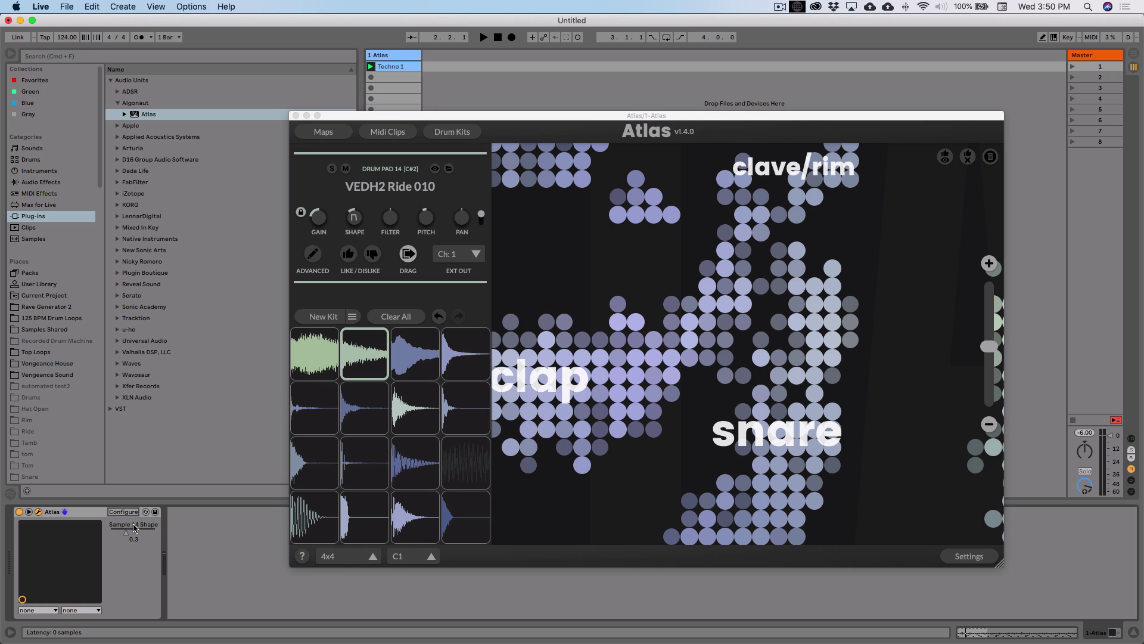
Step: Show the Techno 1 clip's envelopes with Atlas's Sample 14 Shape as the automated parameter
left_click(393, 67)
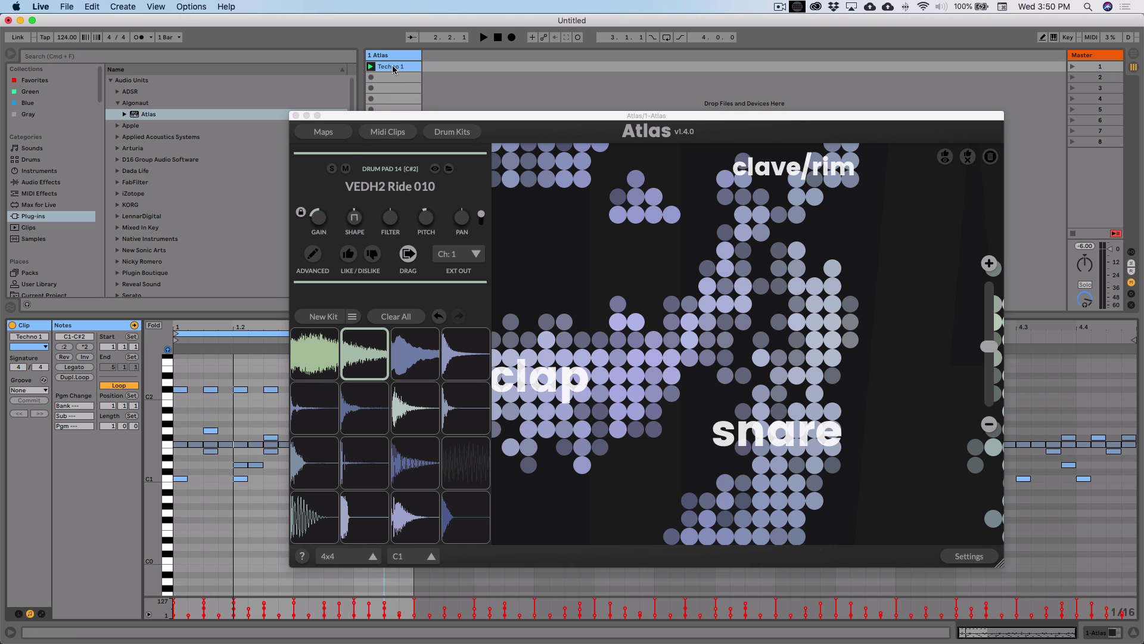
left_click(41, 613)
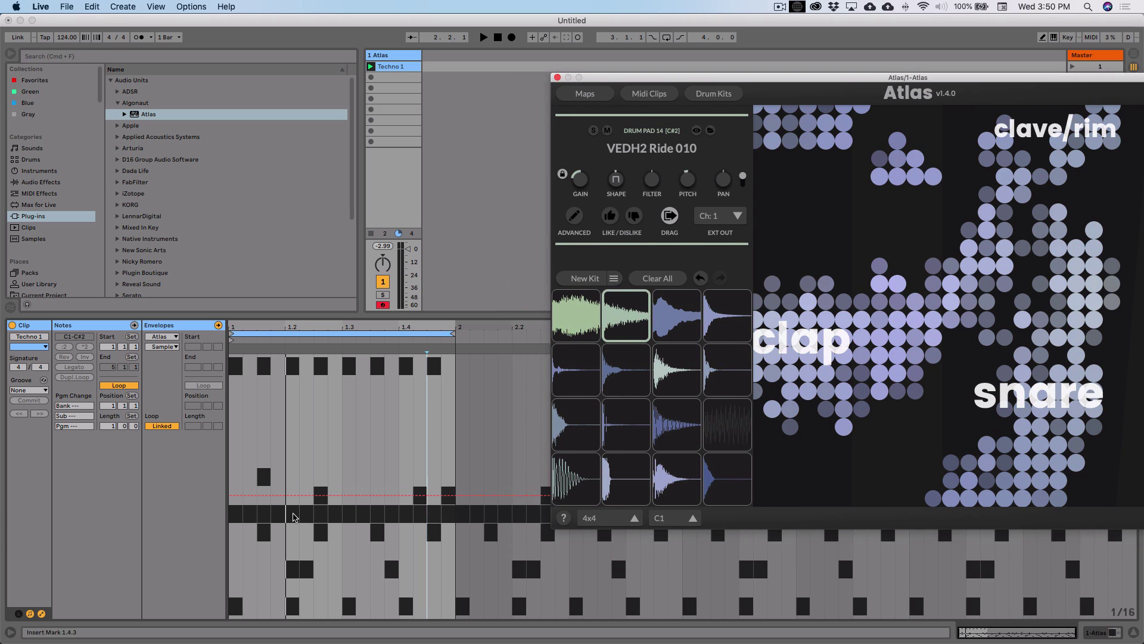
left_click(170, 347)
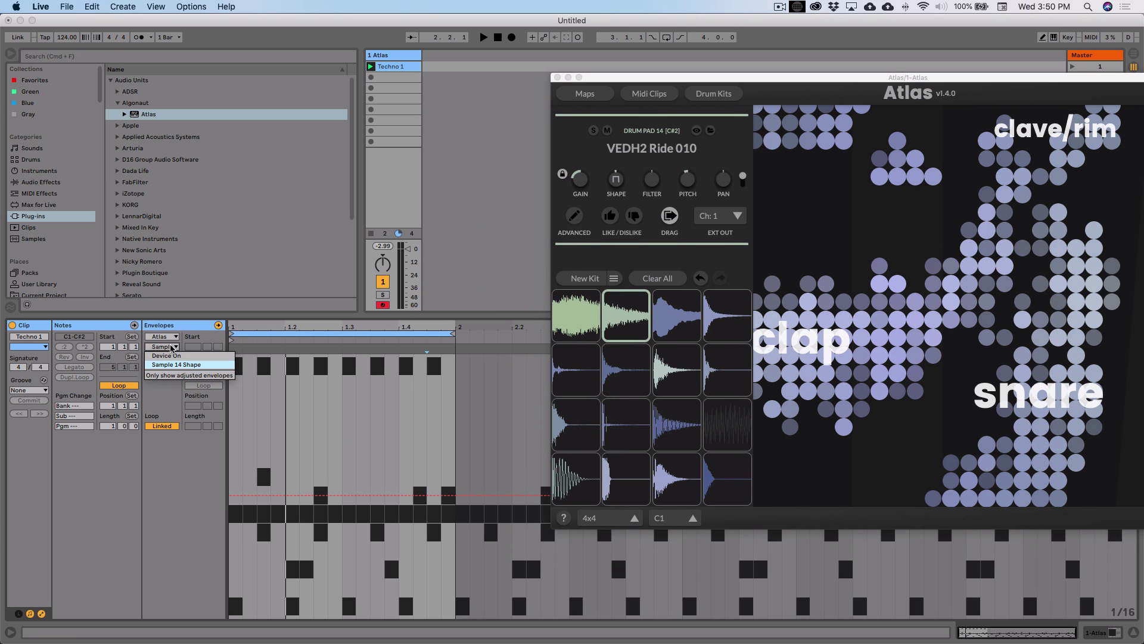
left_click(169, 346)
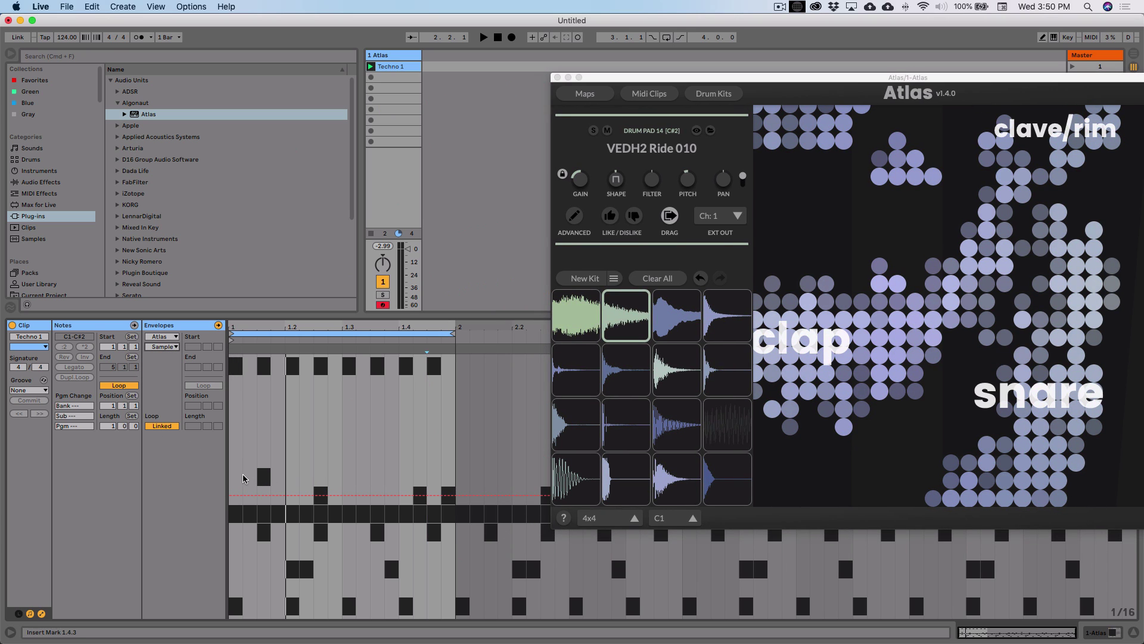
Step: Shape the Sample 14 Shape envelope to drop sharply at beat 1.3 and ramp back up by beat 1.4, and play the clip
left_click_drag(338, 530, 398, 530)
left_click_drag(370, 495, 369, 581)
left_click(393, 581)
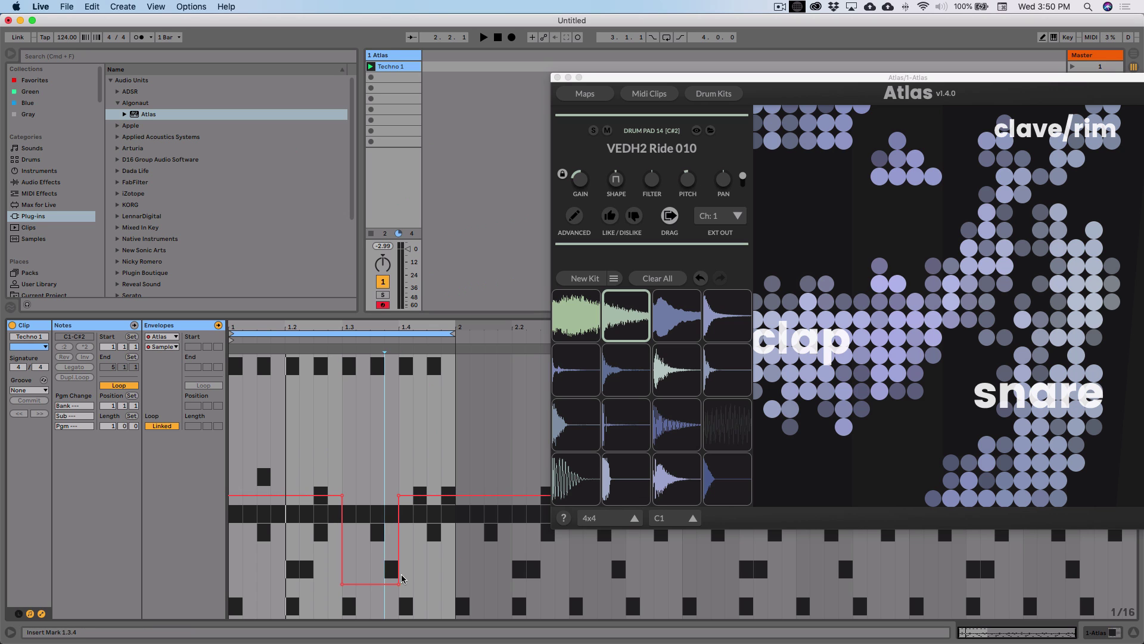
left_click(399, 581)
key("space")
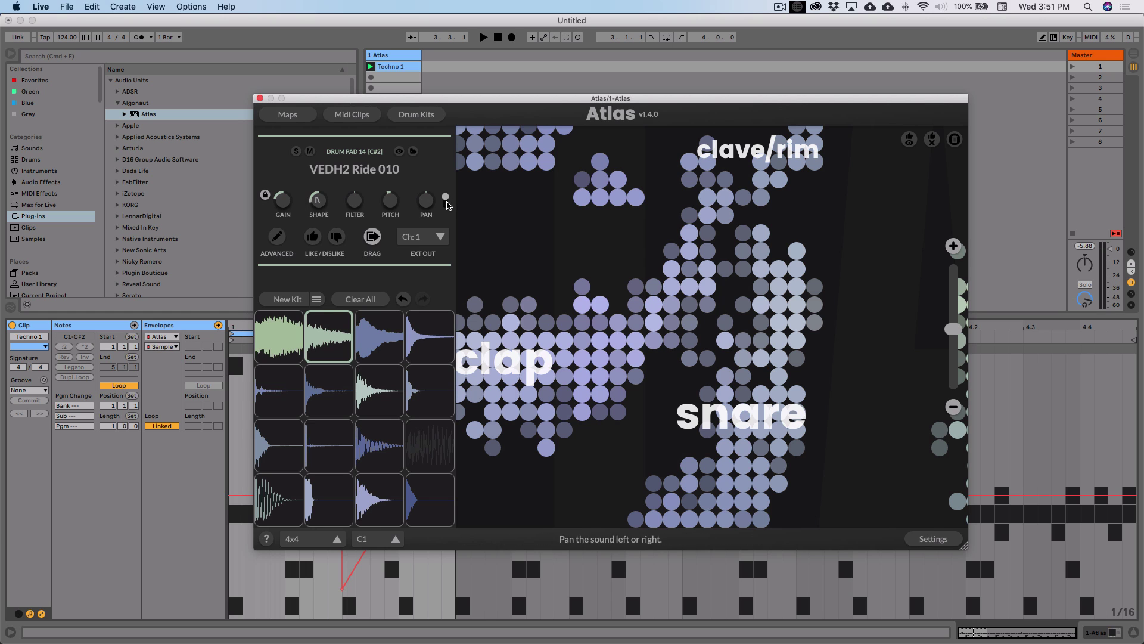
Step: Switch the drum pad knobs to their secondary controls, try the ride's fine tune, and play the clip briefly
left_click(446, 202)
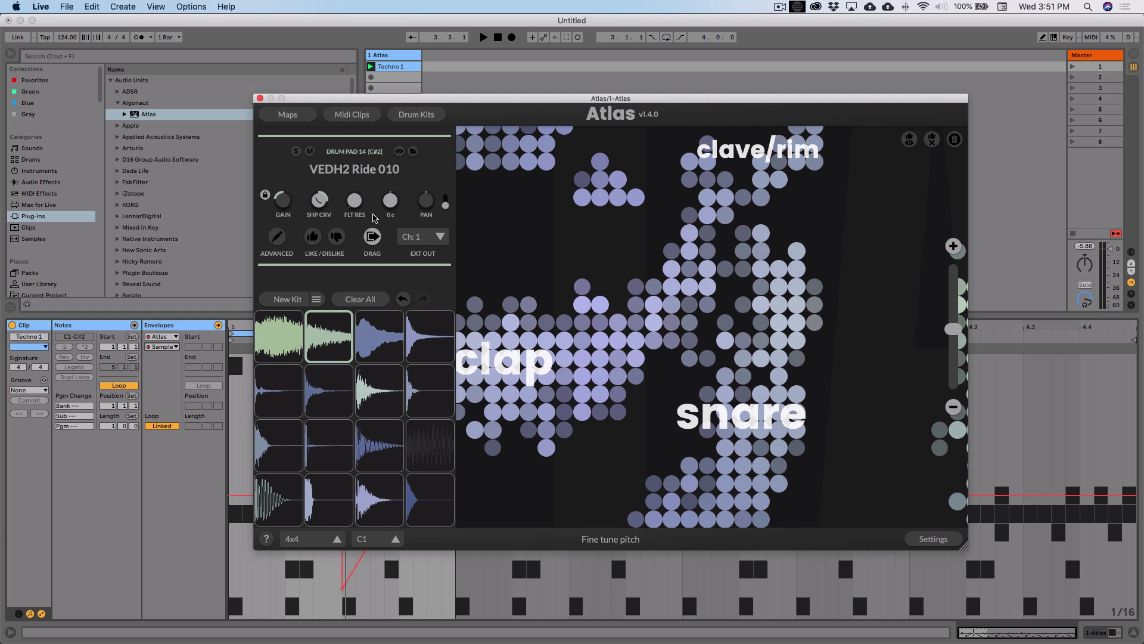
mouse_move(392, 206)
left_mouse_down()
mouse_move(409, 189)
mouse_move(393, 209)
left_mouse_up()
key("space")
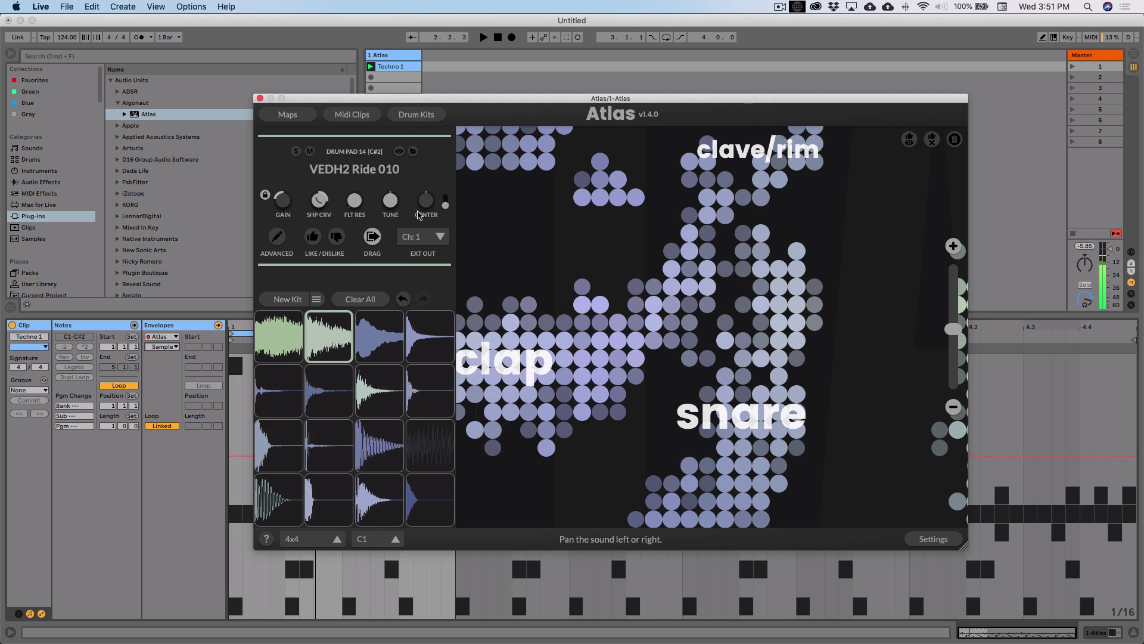
key("space")
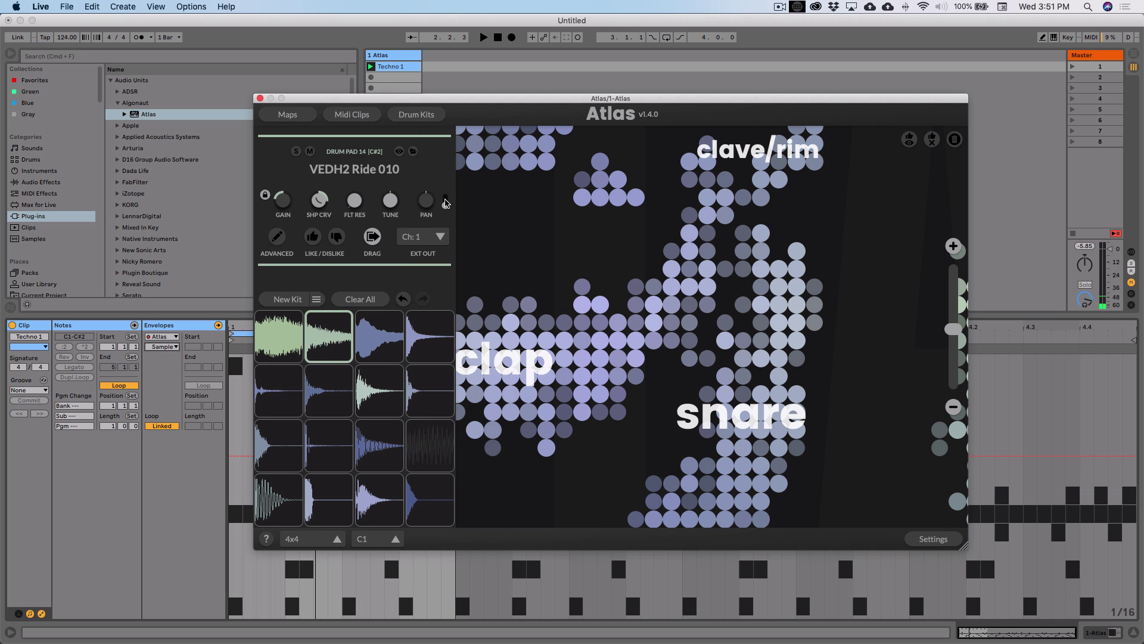
Step: Audition the clap pad, and lower the ride pad's shape curve to -1.0 while the clip plays
left_click(379, 499)
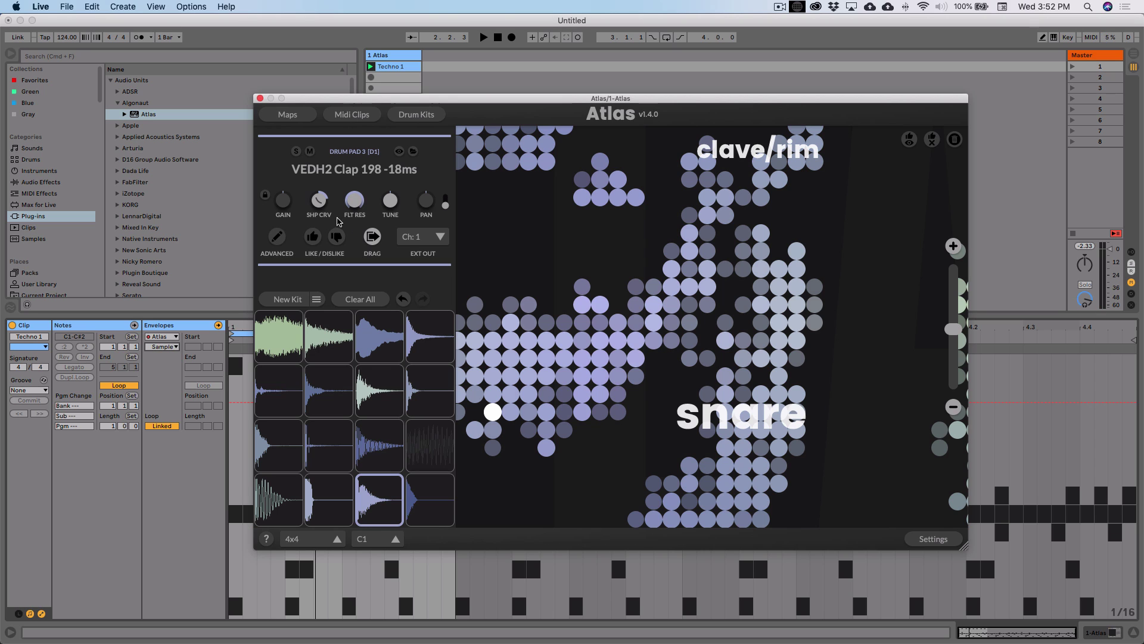
mouse_move(320, 200)
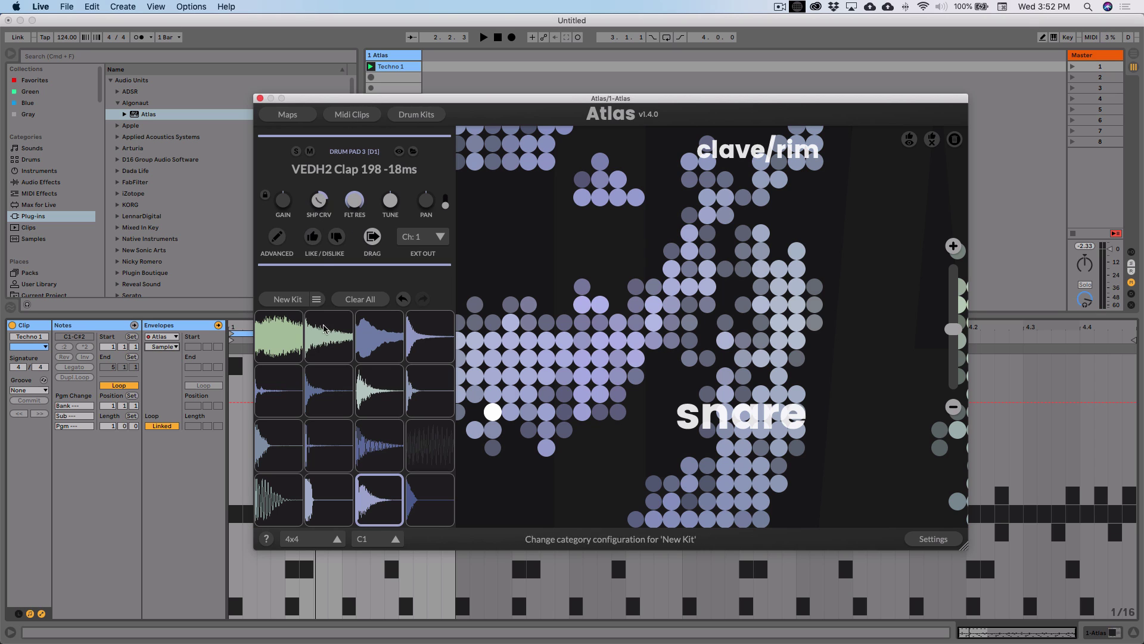
left_click_drag(333, 195, 325, 204)
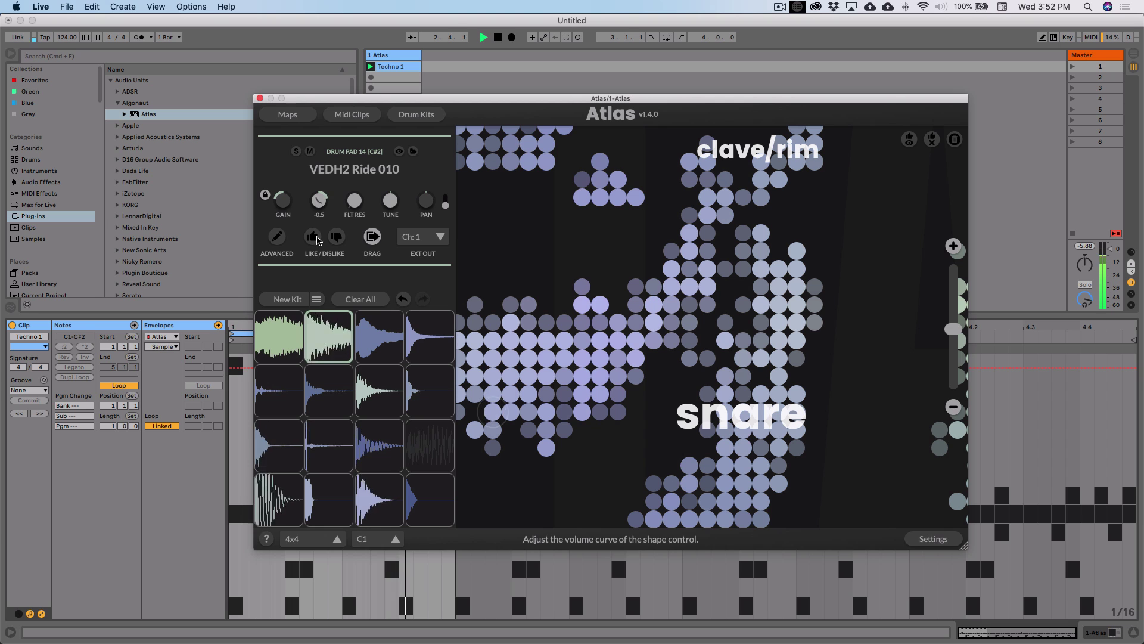
mouse_move(323, 369)
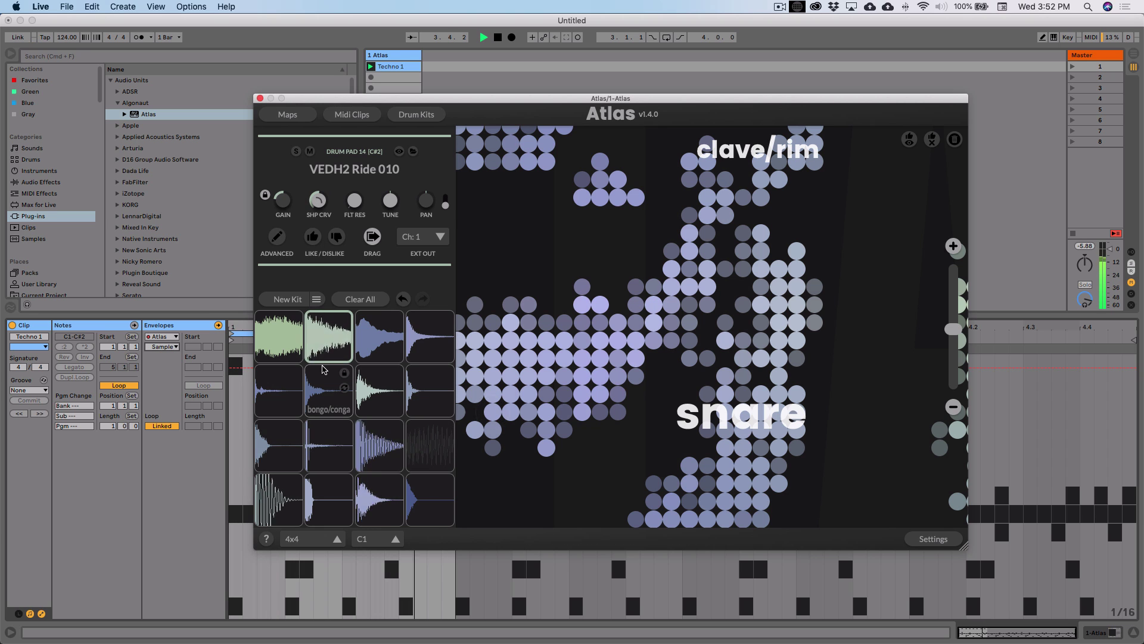
mouse_move(319, 206)
scroll(319, 205, "down", 5)
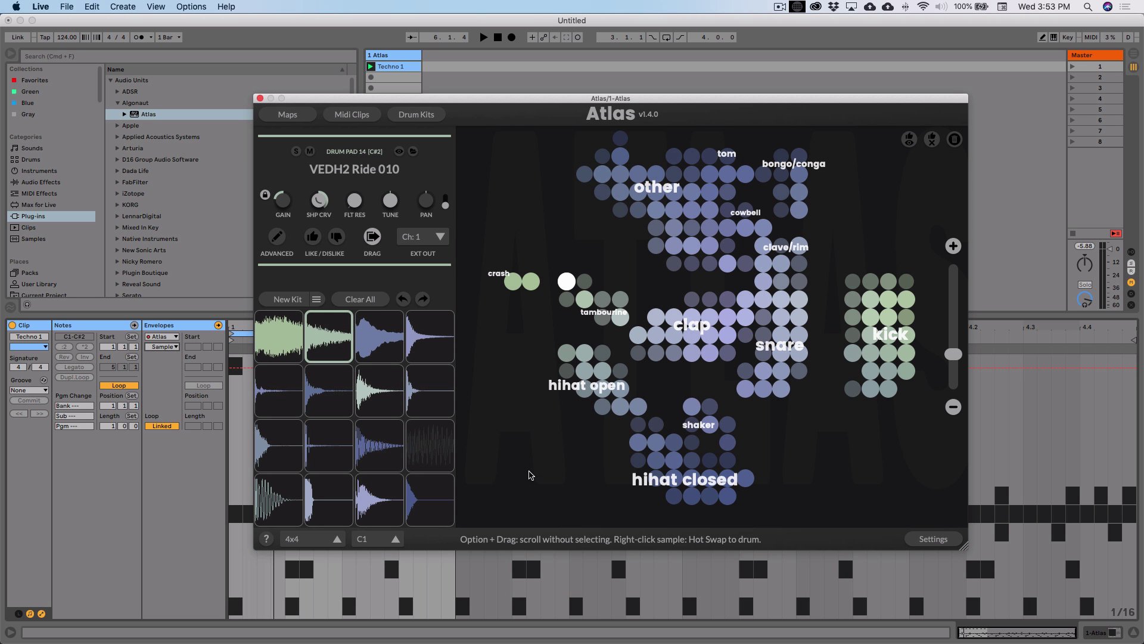
Step: Try the 2x8 drum kit layout and switch the kit to the 8x8 layout
left_click(335, 541)
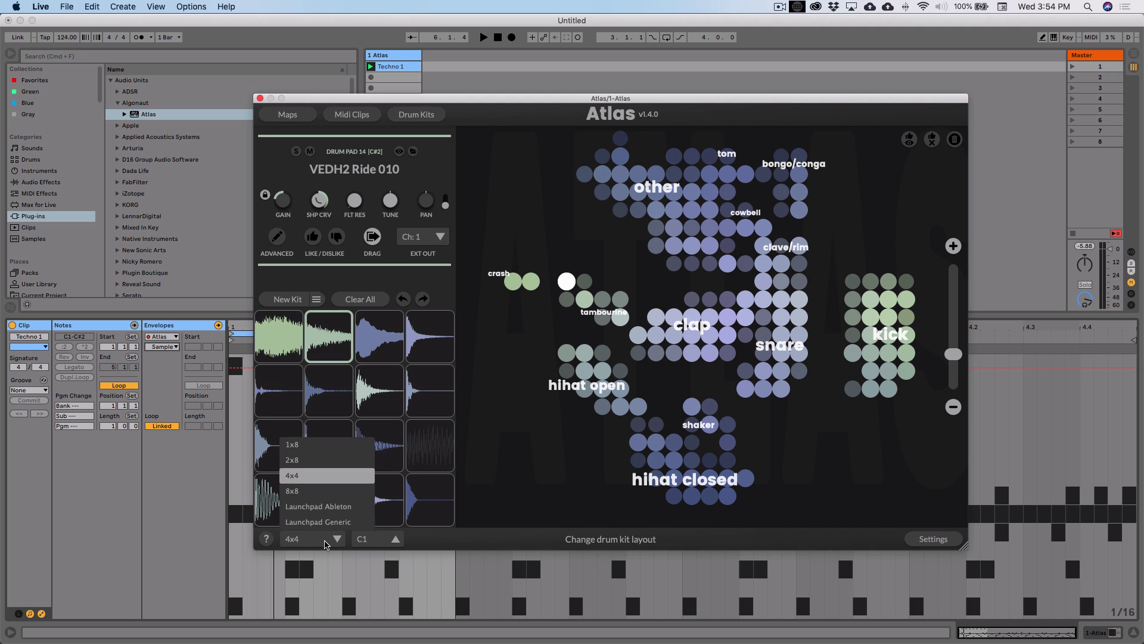
left_click(307, 460)
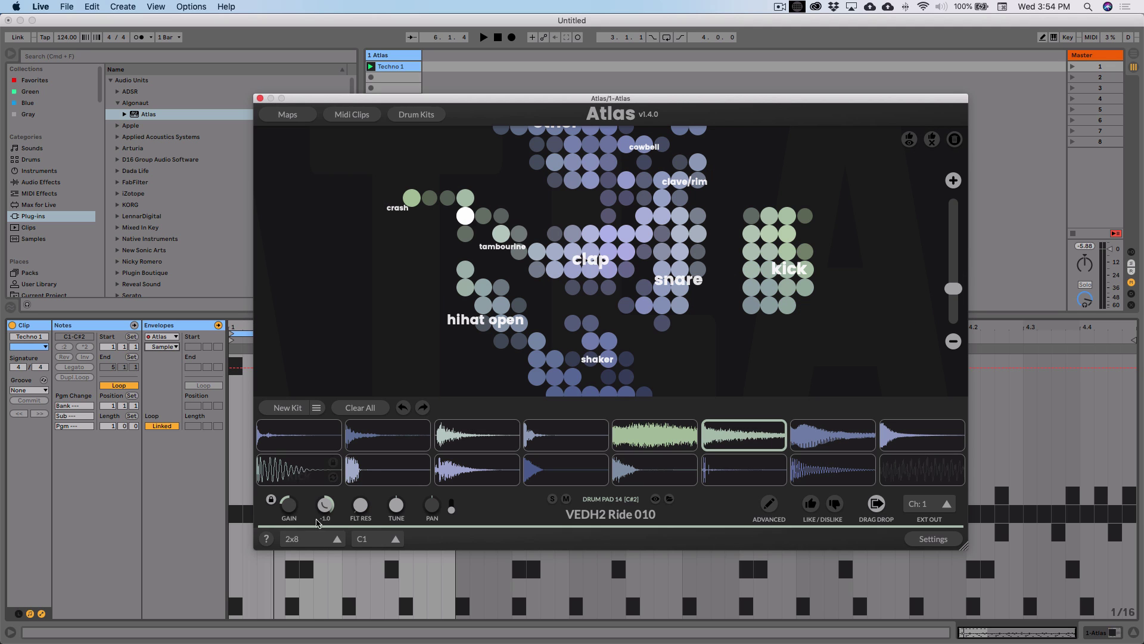
left_click(326, 540)
left_click(307, 501)
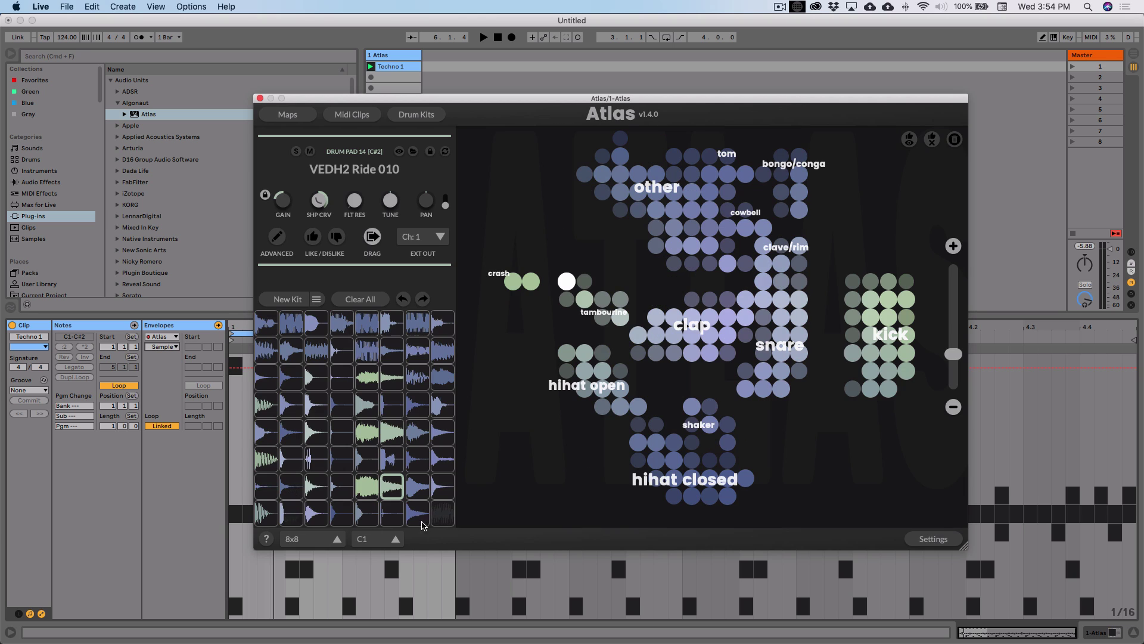
Step: Switch the drum kit to the 4x4 layout
left_click(333, 539)
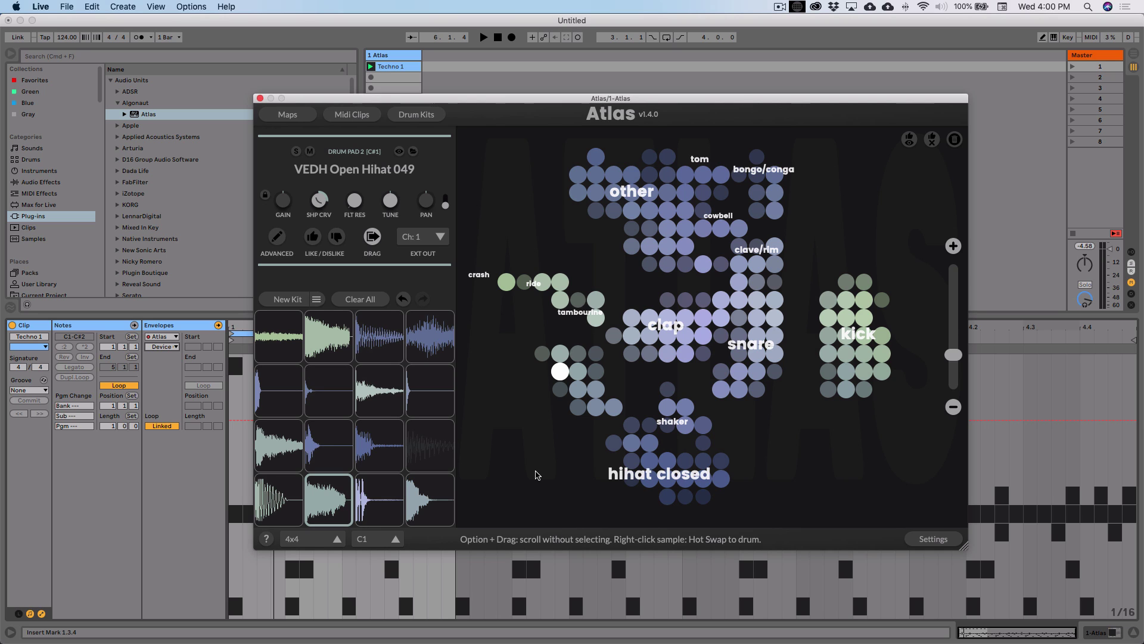
Step: Open the Maschine Best House map's edit page and select the Molten Veil Library entry among its sample folders
left_click(287, 114)
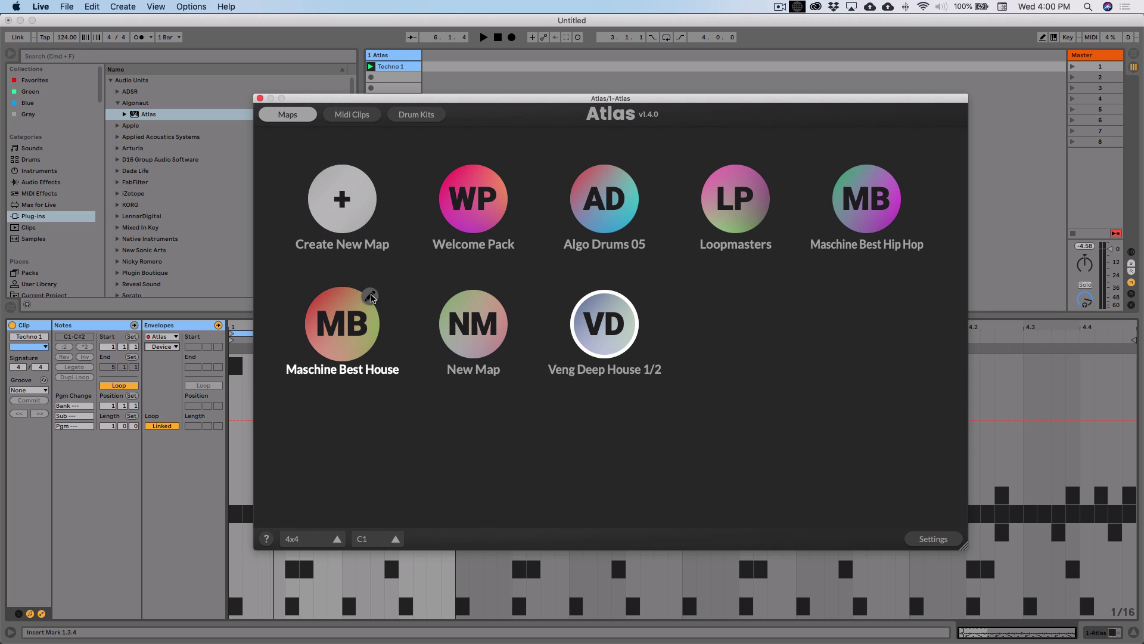
left_click(373, 297)
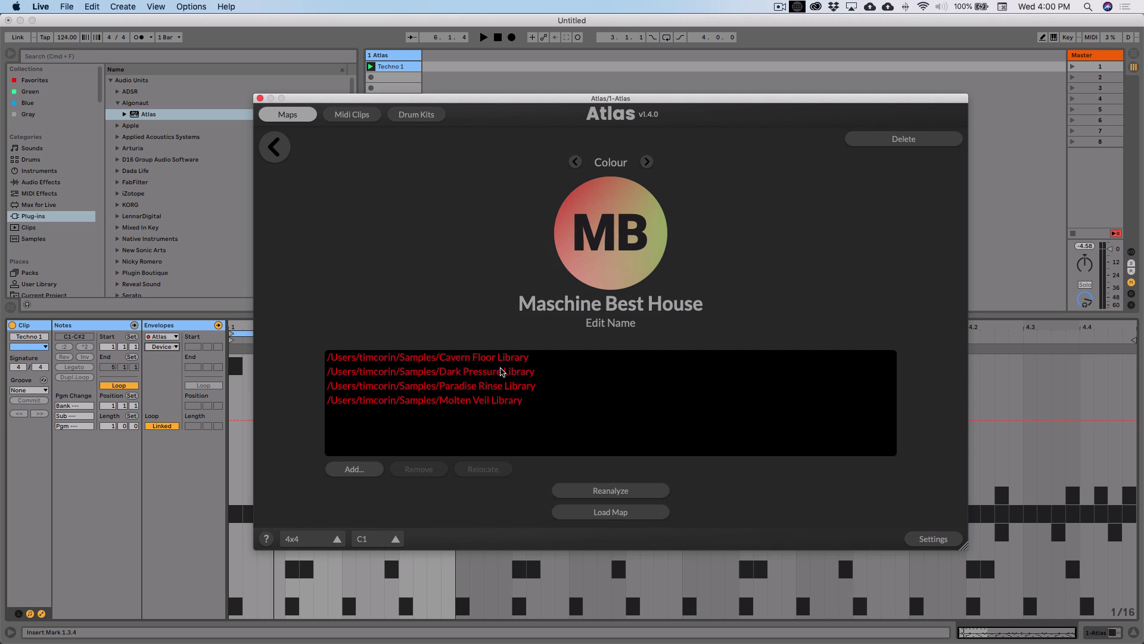
left_click(454, 402)
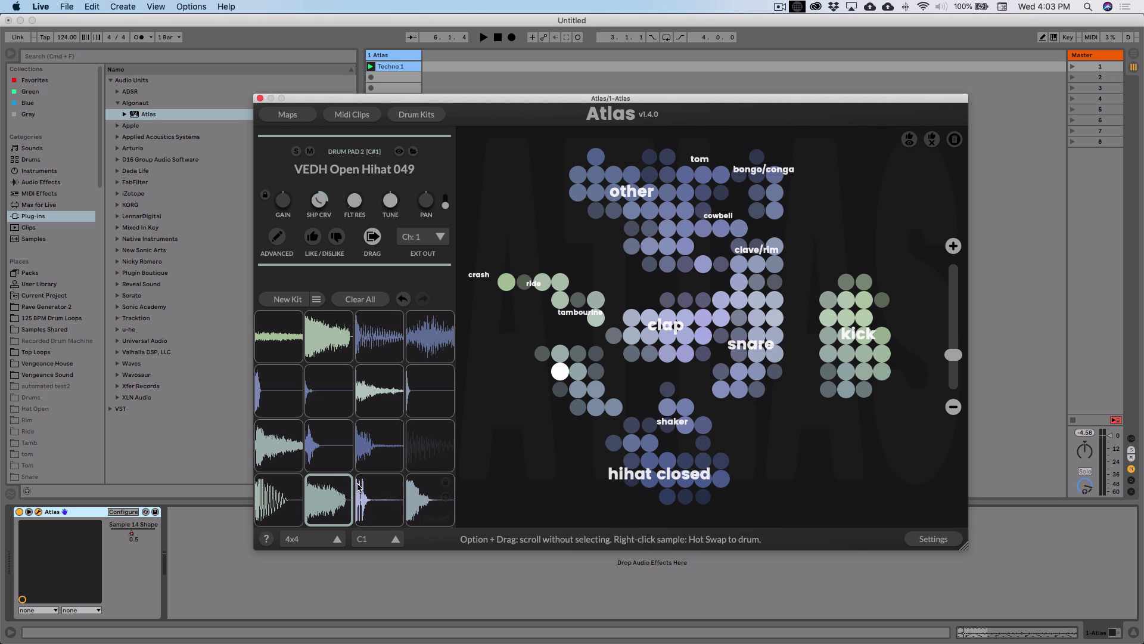
Step: Close and reopen the Atlas plug-in window, and view the Fast Load UI option in the Atlas settings
left_click(57, 514)
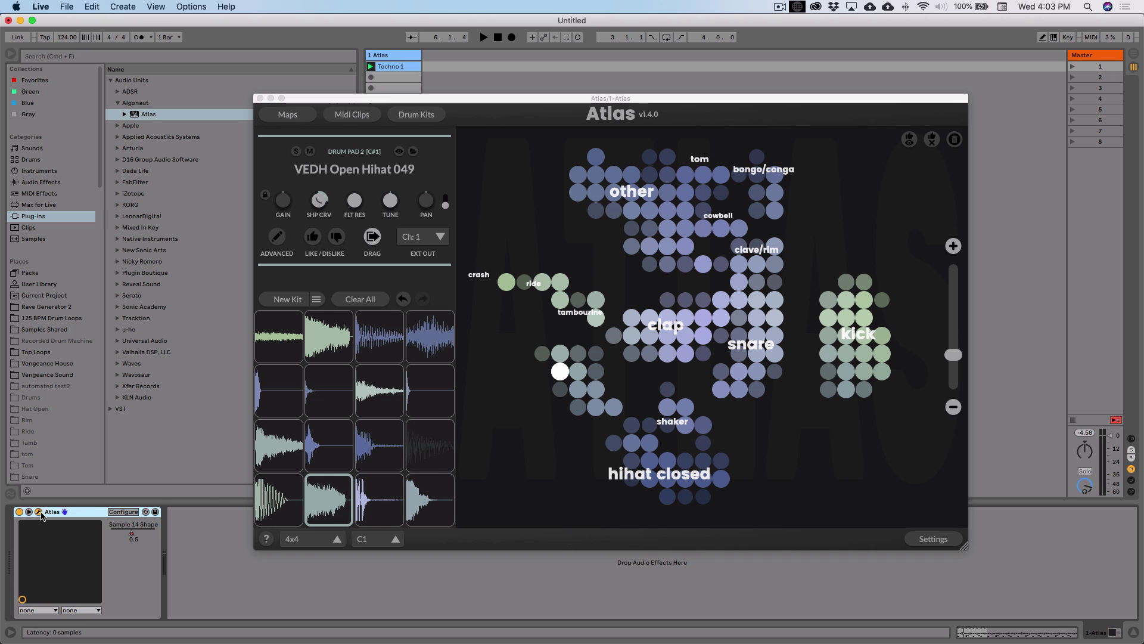
left_click(39, 512)
left_click(38, 511)
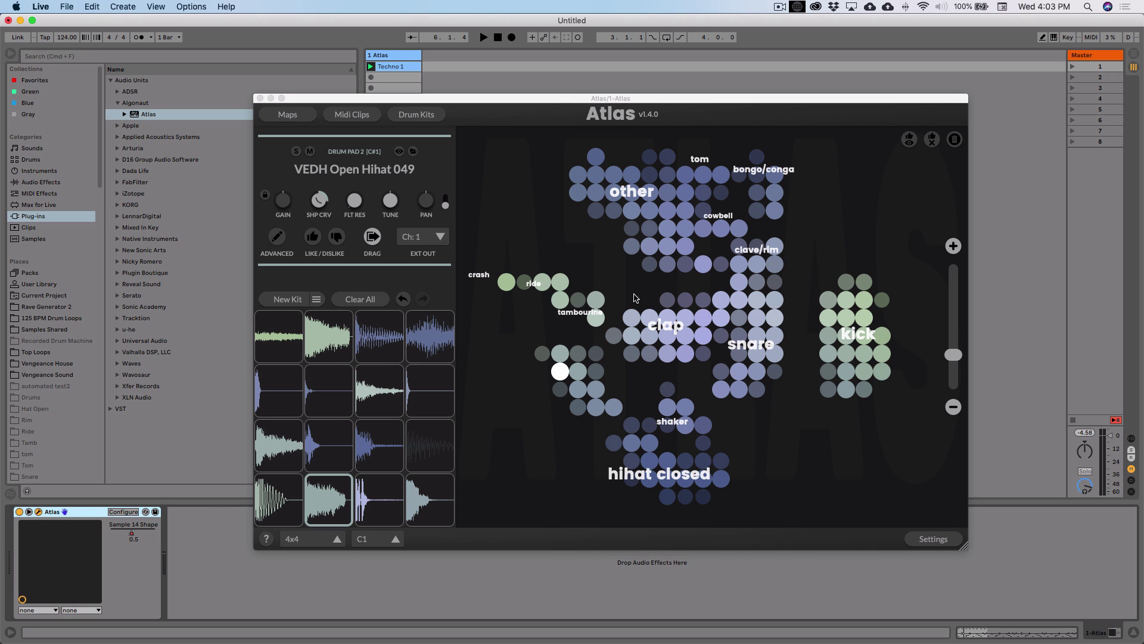
left_click(923, 540)
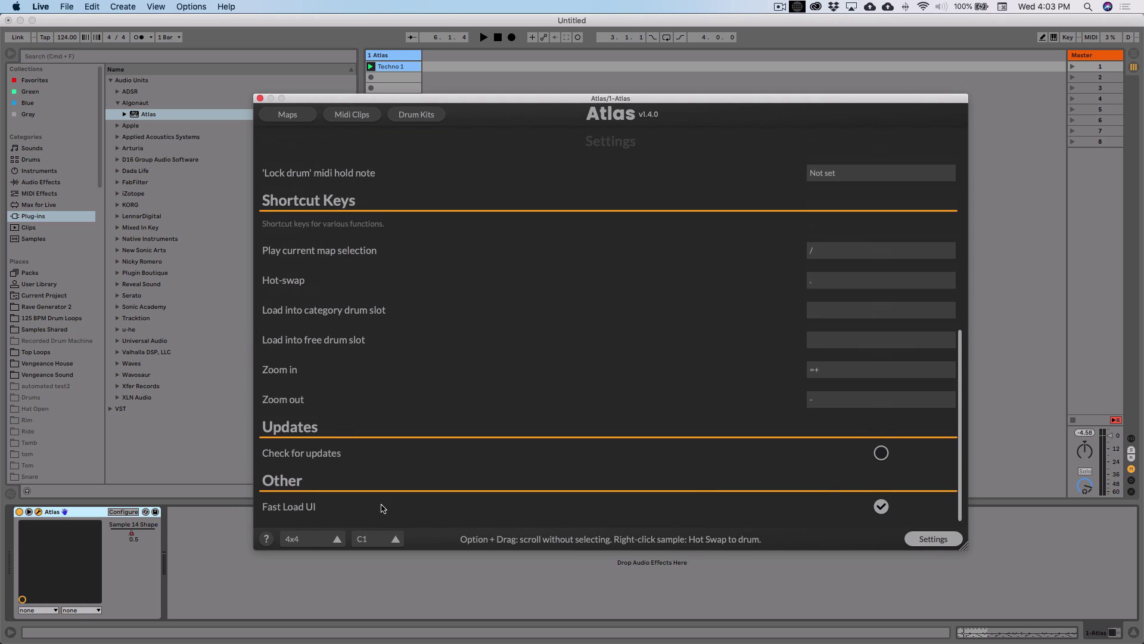
left_click(929, 540)
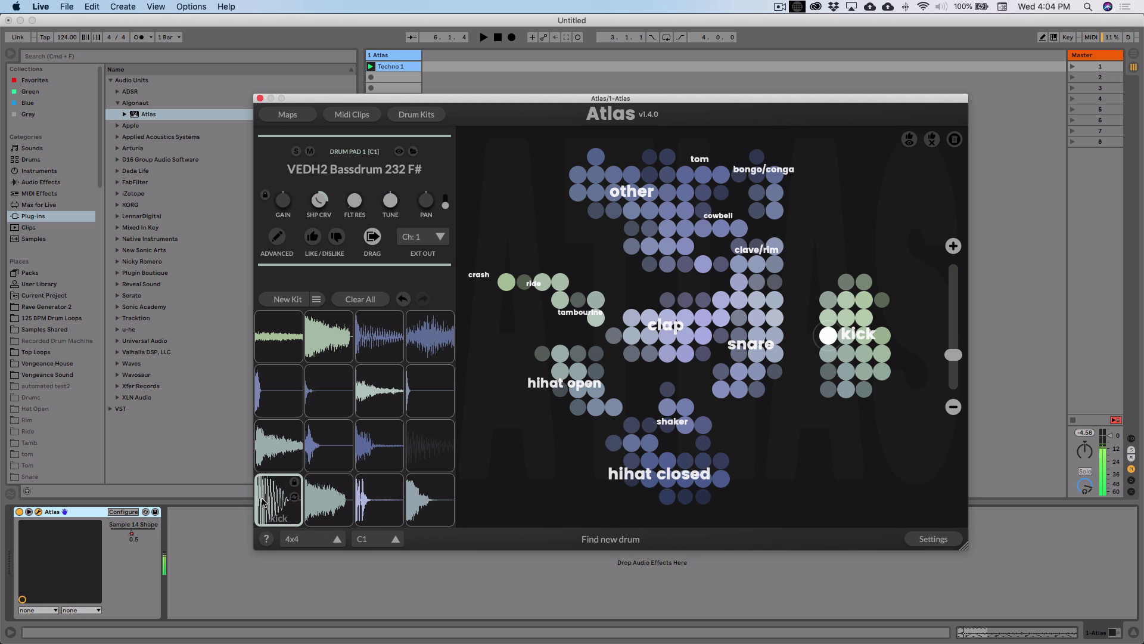
Step: Show the kick pad's advanced controls, and move its sample start to about 0.009 s with a 6 ms fade-in
left_click(277, 238)
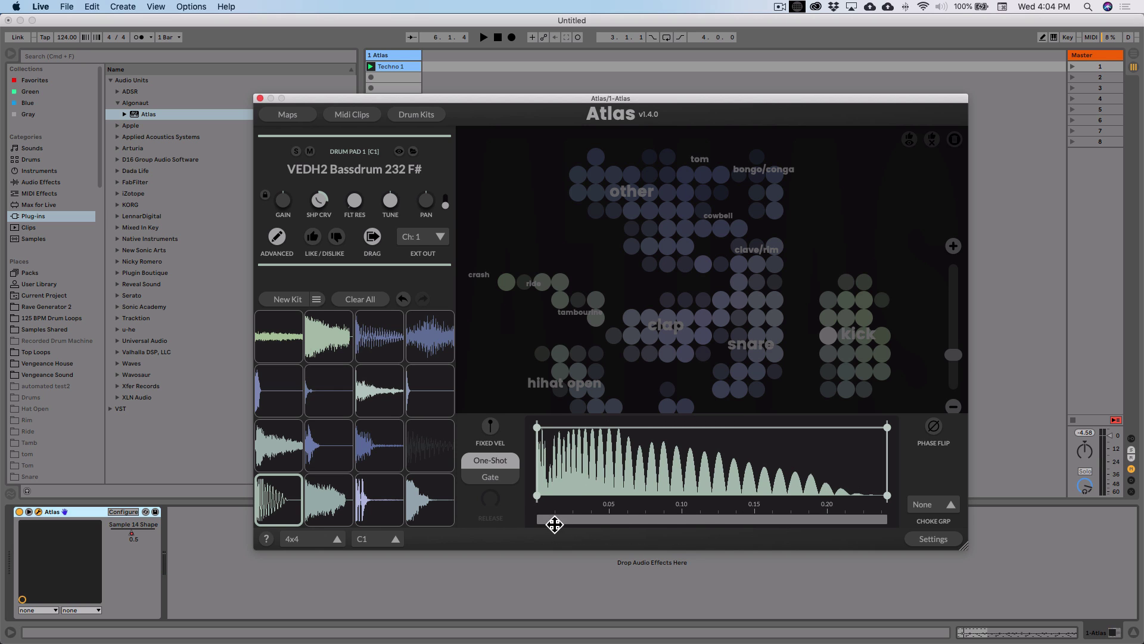
mouse_move(552, 524)
left_mouse_down()
mouse_move(650, 520)
mouse_move(589, 519)
left_mouse_up()
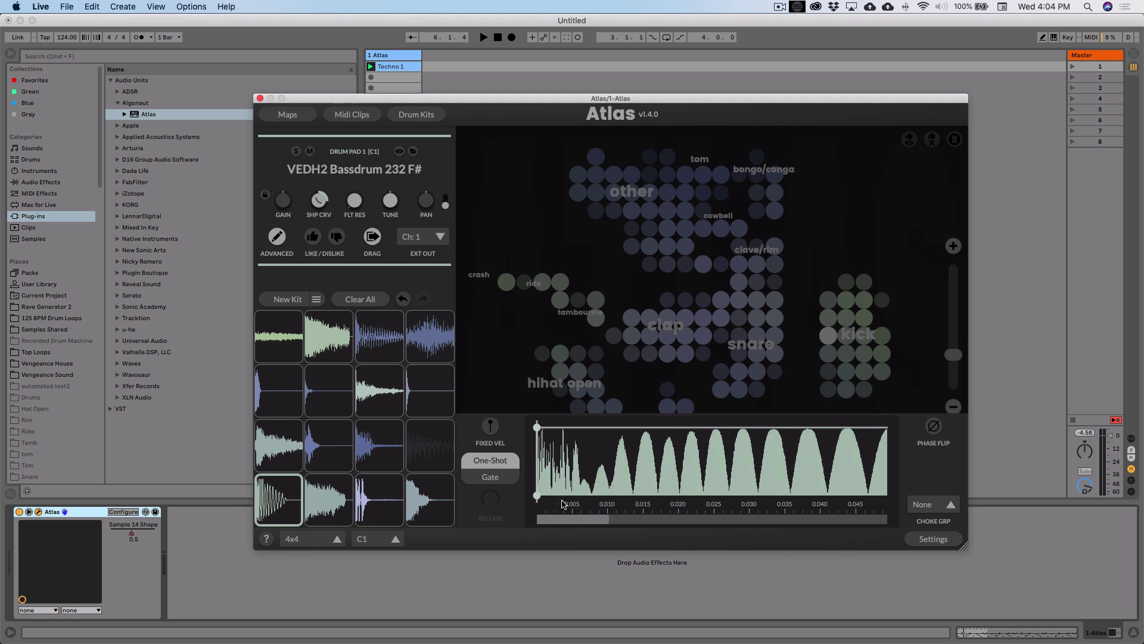
left_click_drag(541, 440, 647, 440)
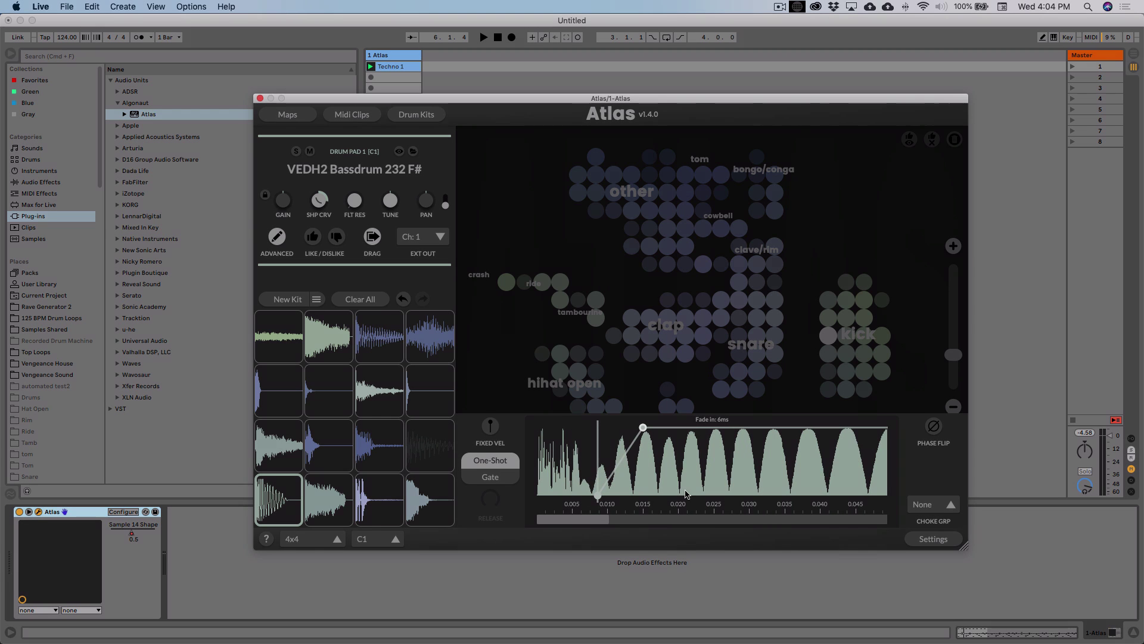